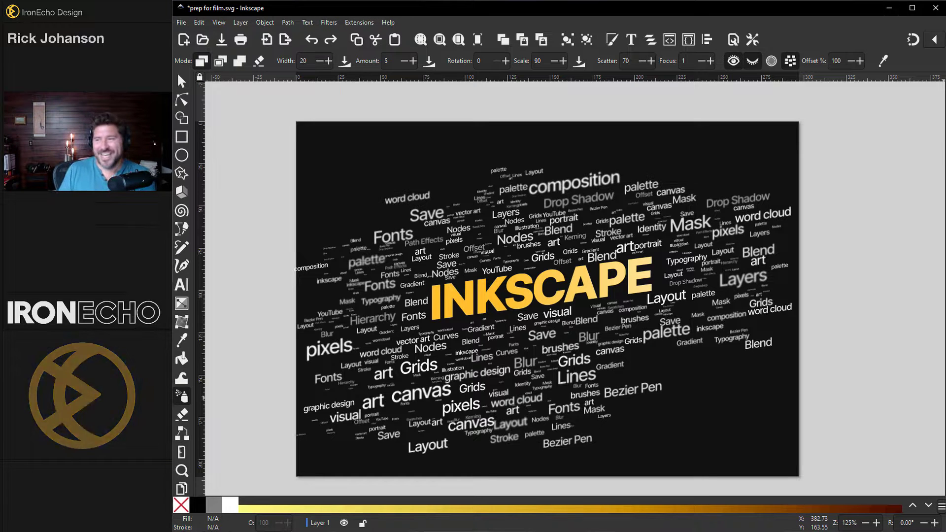
Review the screenshot of the word cloud request comment, then close it
{"action": "key", "text": "alt+Tab"}
{"action": "left_click_drag", "start_coordinate": [545, 58], "coordinate": [426, 82]}
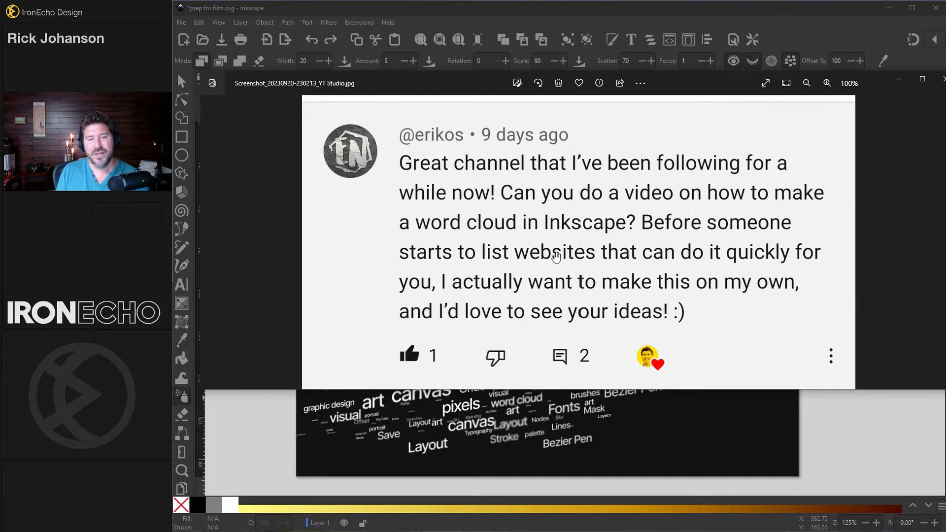
{"action": "key", "text": "alt+F4"}
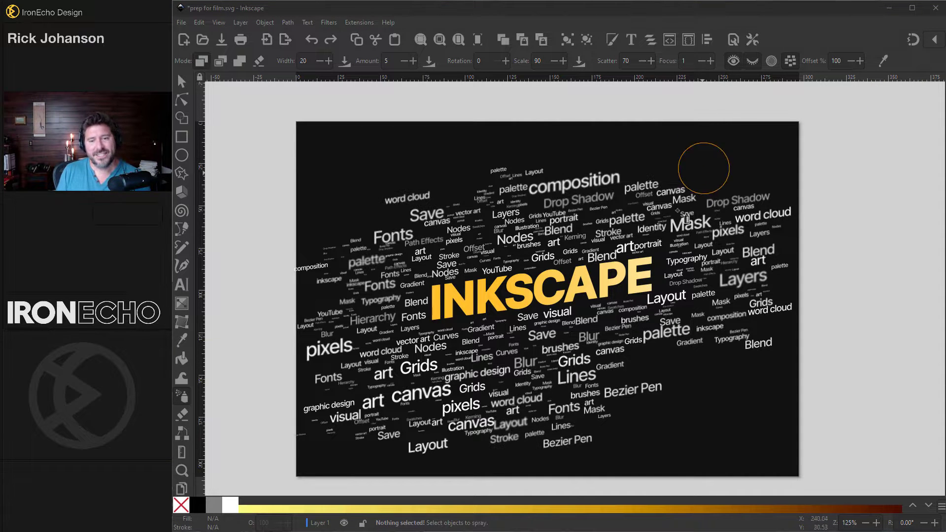
Spray white and gray word copies around INKSCAPE on the second black page
{"action": "scroll", "coordinate": [583, 287], "scroll_direction": "down", "scroll_amount": 15}
{"action": "scroll", "coordinate": [580, 368], "scroll_direction": "down", "scroll_amount": 2}
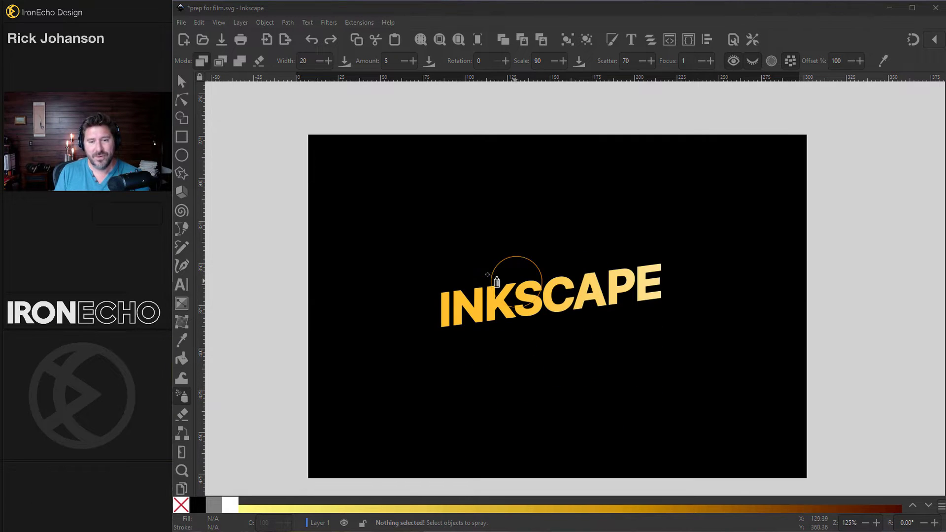
{"action": "mouse_move", "coordinate": [492, 279]}
{"action": "left_mouse_down"}
{"action": "mouse_move", "coordinate": [537, 235]}
{"action": "mouse_move", "coordinate": [534, 215]}
{"action": "mouse_move", "coordinate": [453, 216]}
{"action": "mouse_move", "coordinate": [417, 247]}
{"action": "mouse_move", "coordinate": [382, 354]}
{"action": "mouse_move", "coordinate": [441, 385]}
{"action": "mouse_move", "coordinate": [494, 355]}
{"action": "mouse_move", "coordinate": [646, 353]}
{"action": "mouse_move", "coordinate": [721, 283]}
{"action": "mouse_move", "coordinate": [684, 227]}
{"action": "mouse_move", "coordinate": [541, 265]}
{"action": "left_mouse_up"}
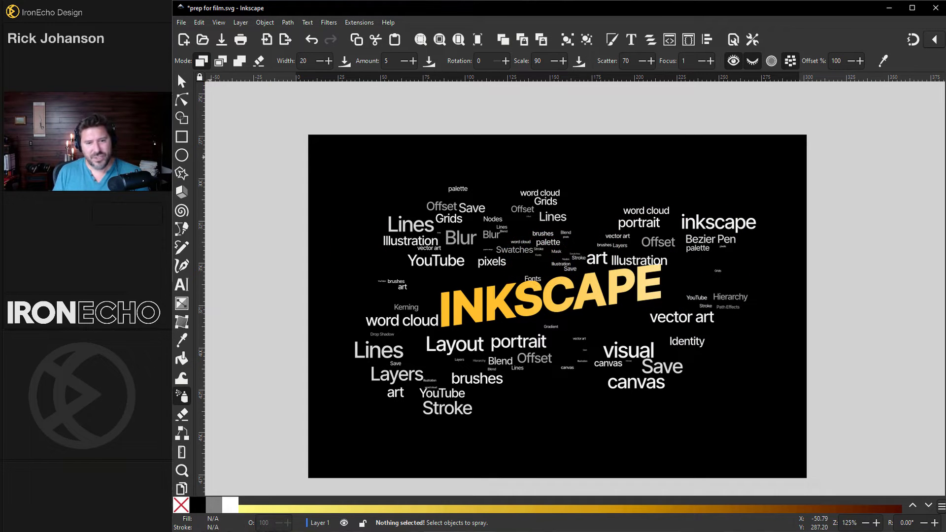
Copy the gold INKSCAPE lettering
{"action": "left_click", "coordinate": [181, 82]}
{"action": "left_click", "coordinate": [458, 303]}
{"action": "right_click", "coordinate": [458, 303]}
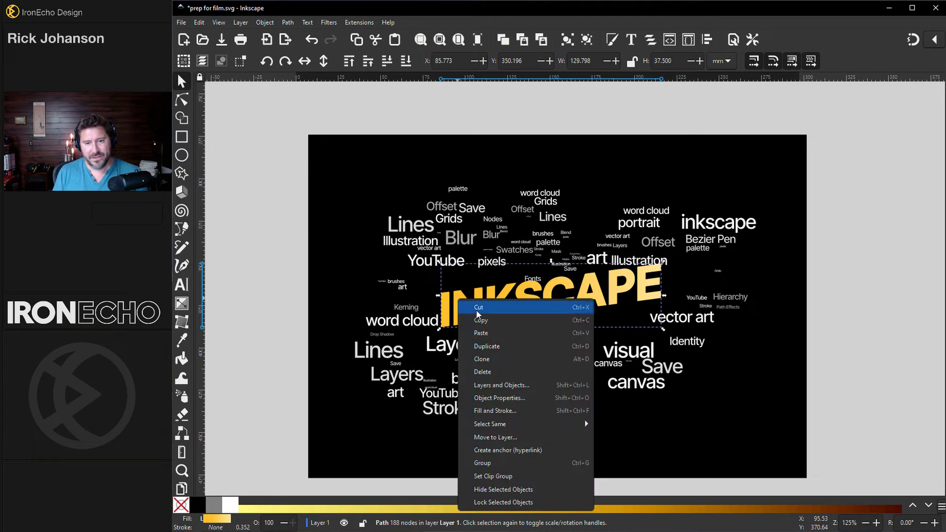
{"action": "left_click", "coordinate": [578, 303]}
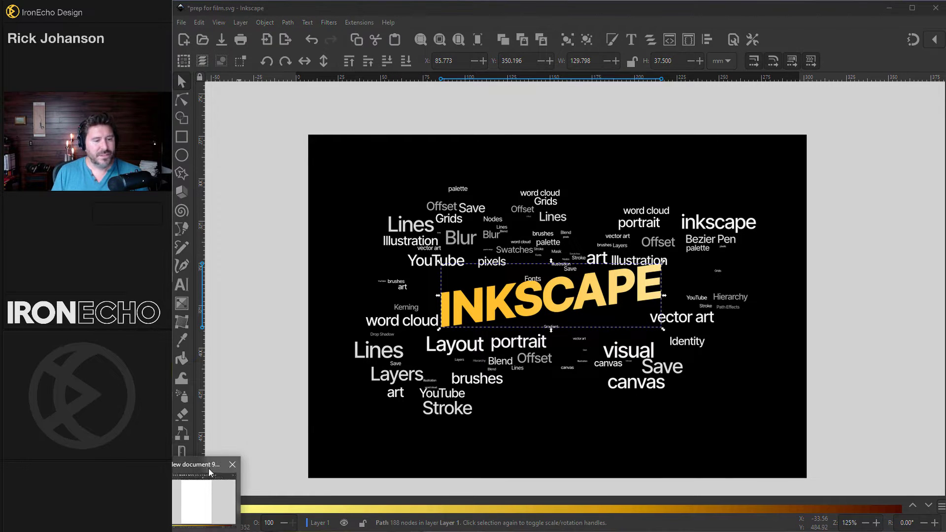
Give New document 9 a near-black 111111 page background and landscape orientation
{"action": "left_click", "coordinate": [203, 493]}
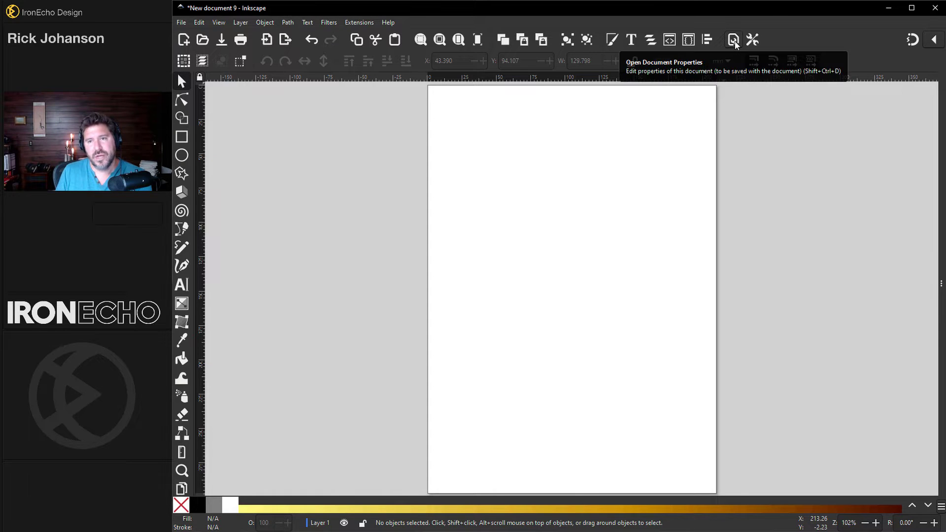
{"action": "left_click", "coordinate": [181, 22]}
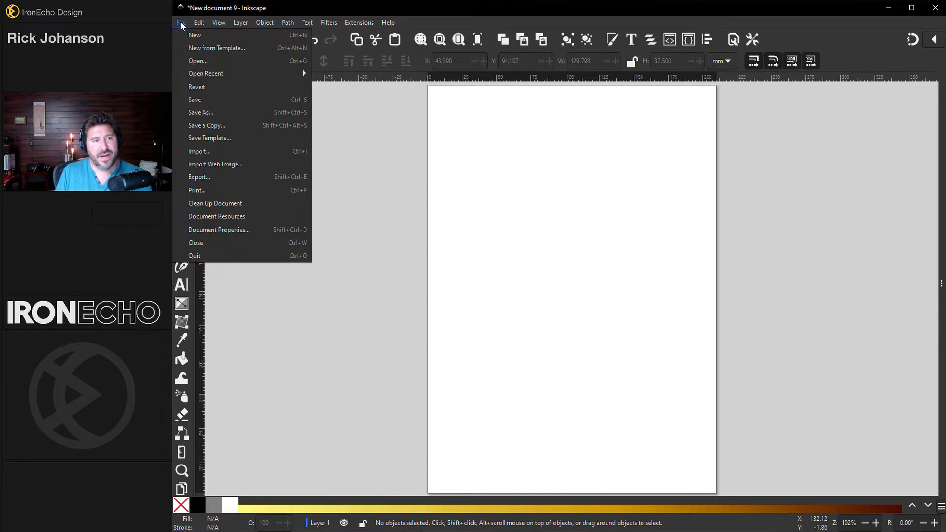
{"action": "left_click", "coordinate": [211, 227]}
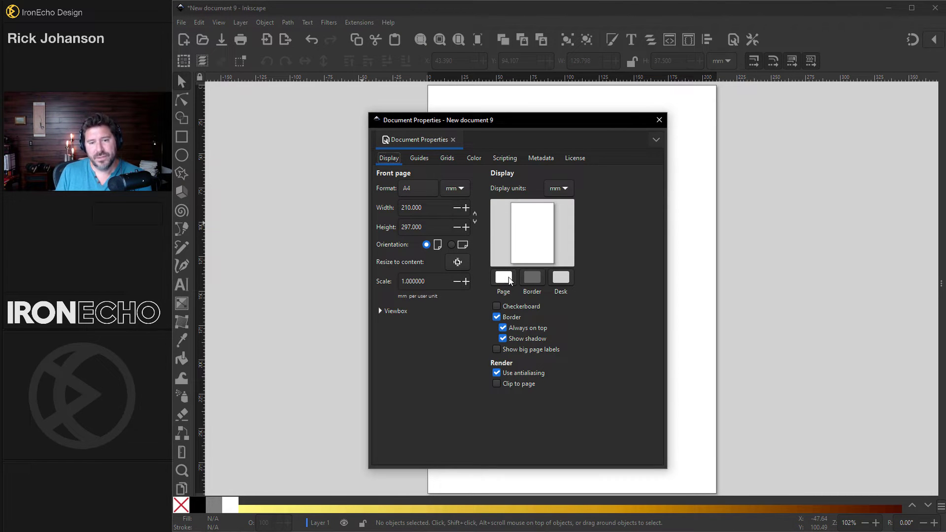
{"action": "left_click", "coordinate": [504, 277]}
{"action": "left_click", "coordinate": [548, 251]}
{"action": "left_click_drag", "start_coordinate": [549, 251], "coordinate": [551, 245]}
{"action": "left_click", "coordinate": [452, 243]}
{"action": "left_click", "coordinate": [453, 244]}
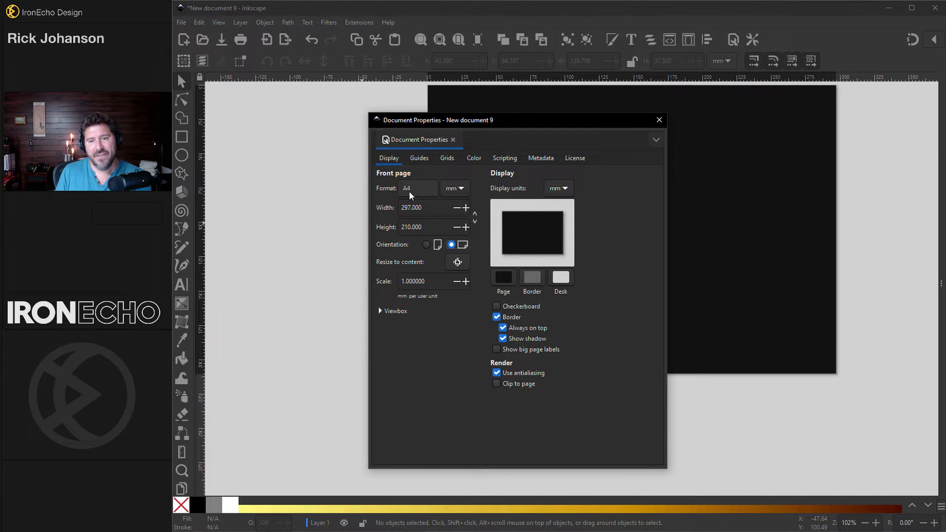
{"action": "left_click", "coordinate": [659, 120]}
Paste the INKSCAPE lettering into New document 9 and move it to the page centre
{"action": "scroll", "coordinate": [451, 246], "scroll_direction": "up", "scroll_amount": 2}
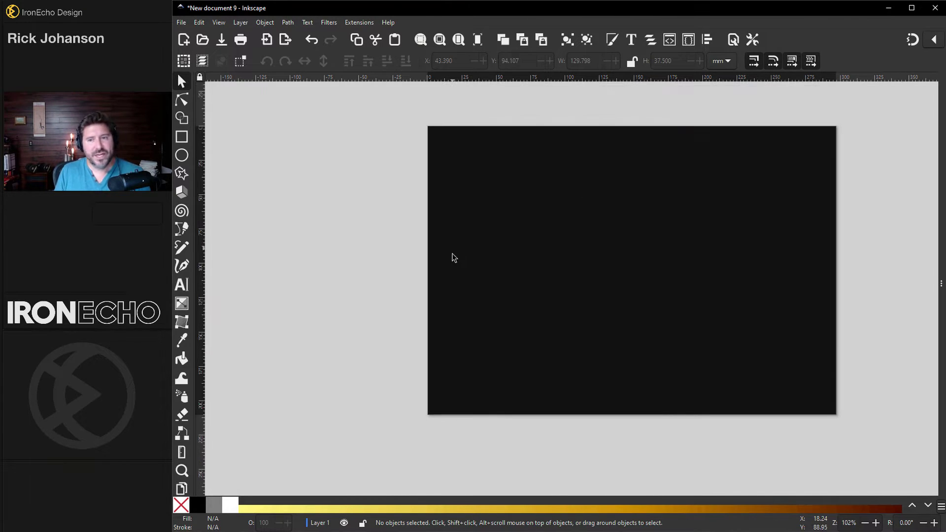
{"action": "scroll", "coordinate": [456, 291], "scroll_direction": "right", "scroll_amount": 4}
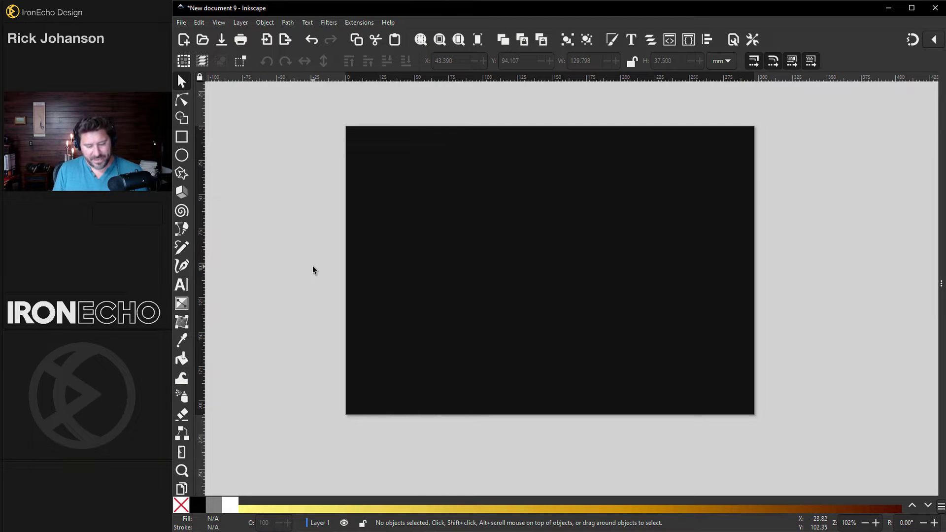
{"action": "key", "text": "ctrl+v"}
{"action": "left_click_drag", "start_coordinate": [387, 268], "coordinate": [623, 261]}
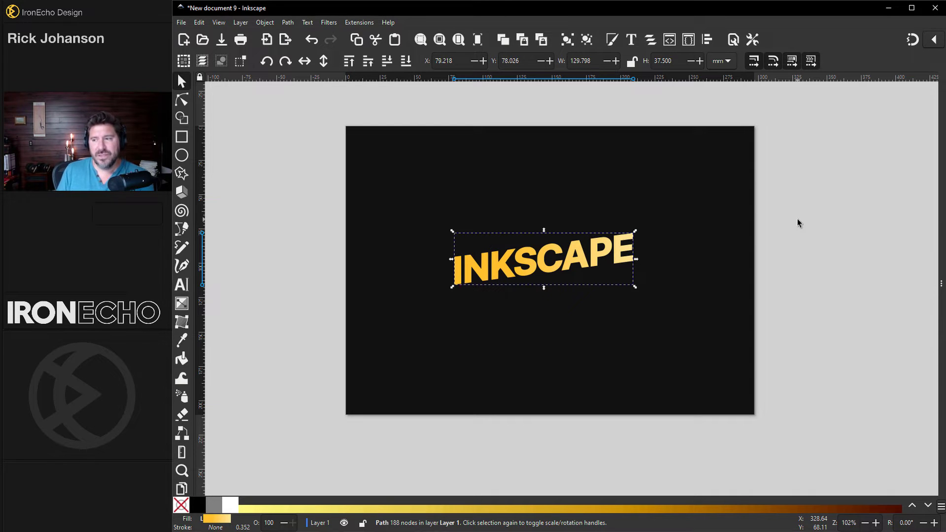
{"action": "left_click", "coordinate": [798, 223]}
{"action": "key", "text": "alt+Tab"}
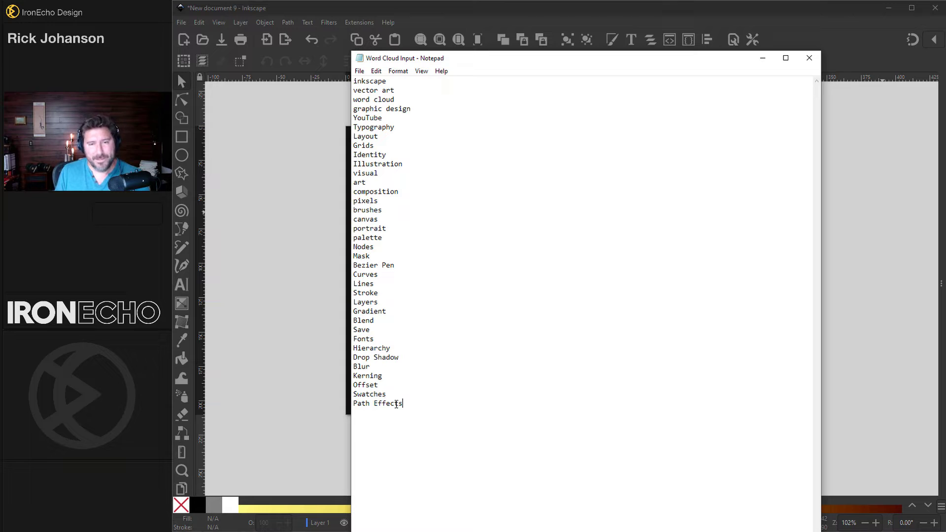
Copy every Notepad line from inkscape to Path Effects, then minimize Notepad
{"action": "left_click_drag", "start_coordinate": [431, 410], "coordinate": [352, 81]}
{"action": "right_click", "coordinate": [387, 95]}
{"action": "left_click", "coordinate": [412, 127]}
{"action": "left_click", "coordinate": [762, 59]}
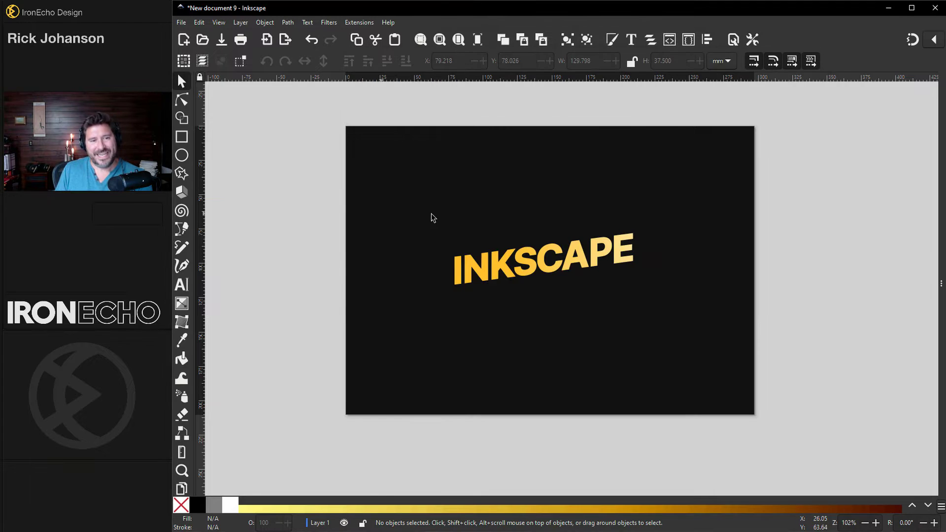
Paste the word list as a text column left of the page; select inkscape through palette
{"action": "left_click", "coordinate": [182, 284]}
{"action": "left_click", "coordinate": [251, 201]}
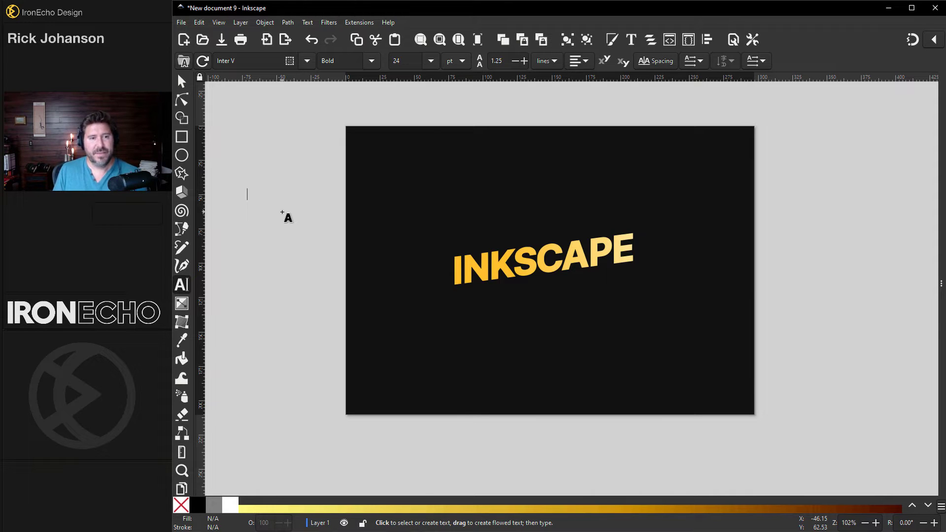
{"action": "key", "text": "ctrl+v"}
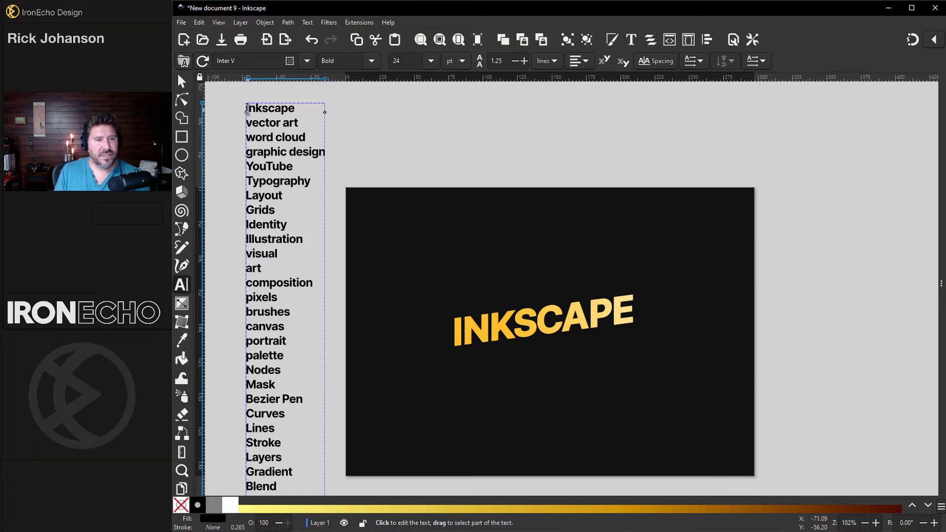
{"action": "left_click_drag", "start_coordinate": [248, 110], "coordinate": [302, 355]}
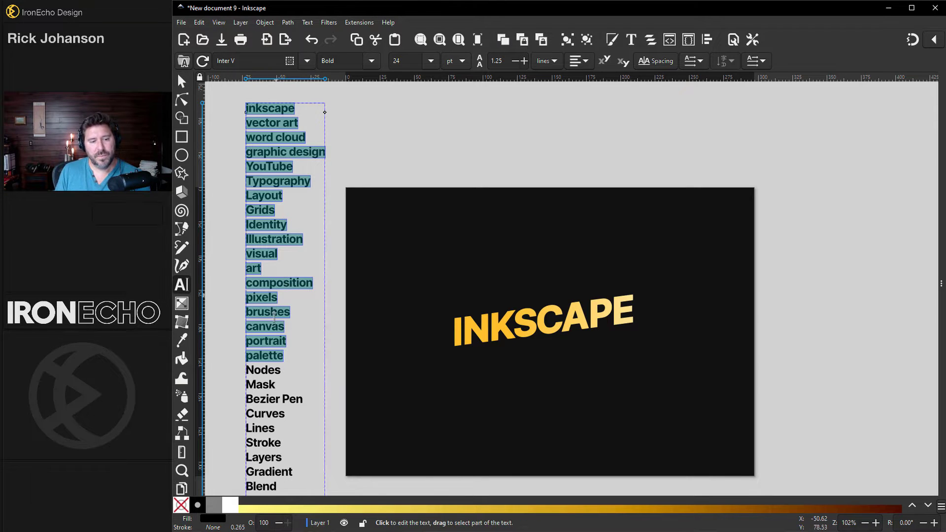
Colour inkscape through palette white and Nodes through Fonts a light gray
{"action": "left_click", "coordinate": [230, 506]}
{"action": "scroll", "coordinate": [252, 209], "scroll_direction": "down", "scroll_amount": 8}
{"action": "left_click_drag", "start_coordinate": [248, 207], "coordinate": [294, 350]}
{"action": "left_click", "coordinate": [265, 22]}
{"action": "left_click", "coordinate": [283, 44]}
{"action": "left_click", "coordinate": [825, 260]}
{"action": "left_click_drag", "start_coordinate": [823, 274], "coordinate": [821, 286]}
Give the lines from Hierarchy to Path Effects a mid gray fill
{"action": "key", "text": "F1"}
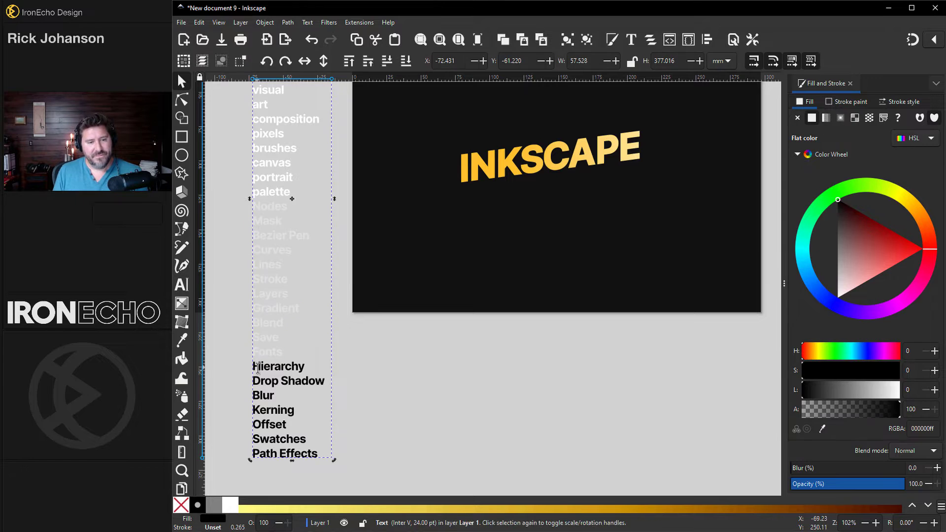
{"action": "key", "text": "t"}
{"action": "left_click_drag", "start_coordinate": [253, 365], "coordinate": [312, 458]}
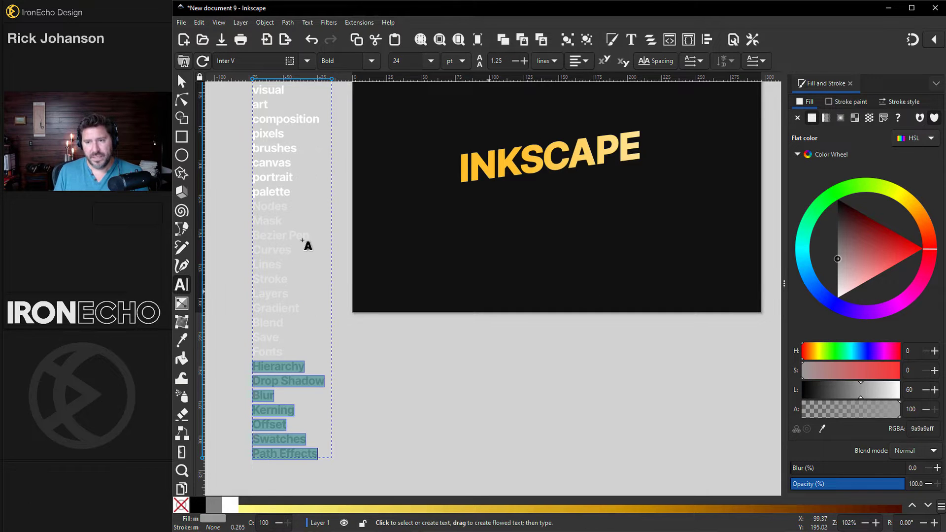
{"action": "key", "text": "F1"}
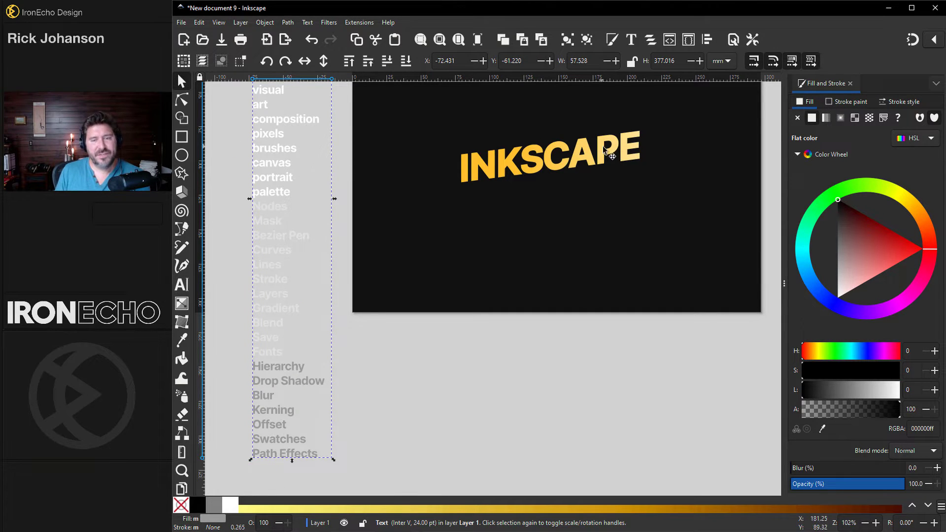
{"action": "left_click", "coordinate": [622, 158]}
{"action": "scroll", "coordinate": [622, 159], "scroll_direction": "up", "scroll_amount": 4}
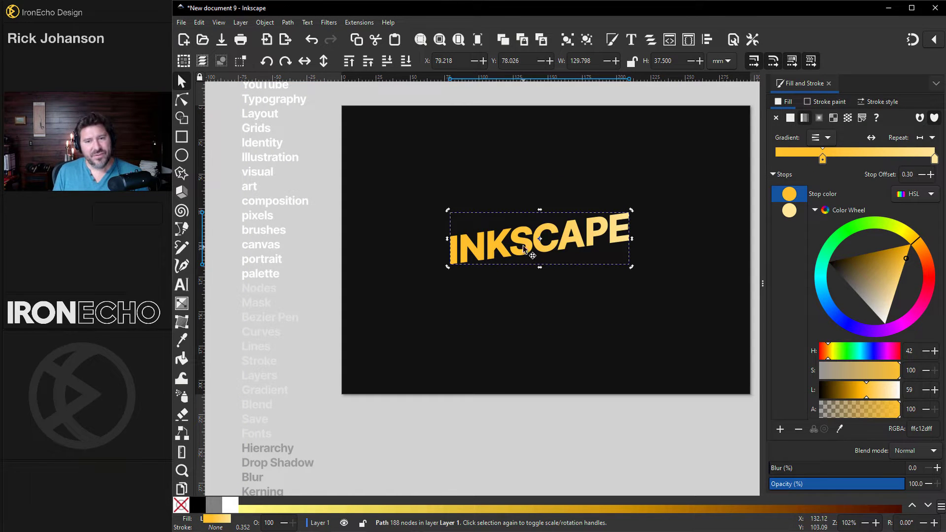
Unskew the gold INKSCAPE lettering so it sits level and horizontal
{"action": "left_click", "coordinate": [625, 244]}
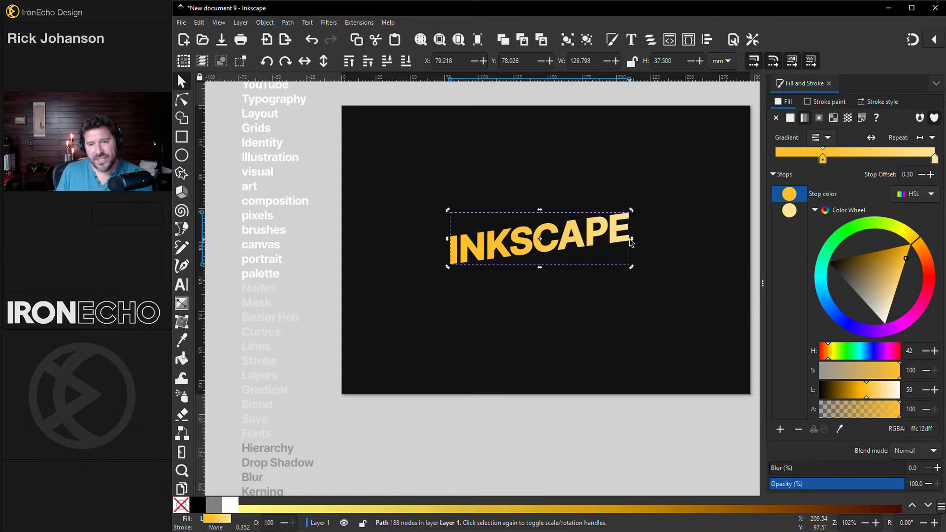
{"action": "left_click_drag", "start_coordinate": [632, 240], "coordinate": [633, 255]}
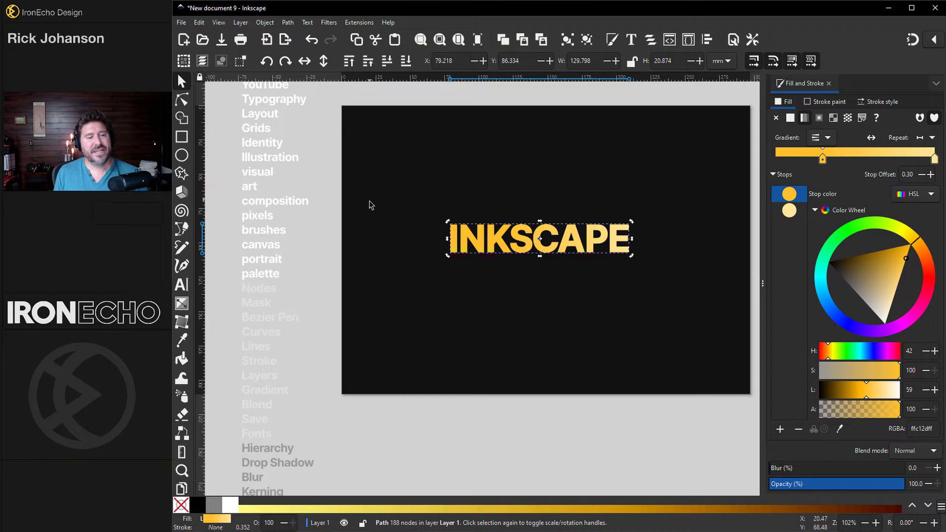
{"action": "left_click", "coordinate": [182, 396]}
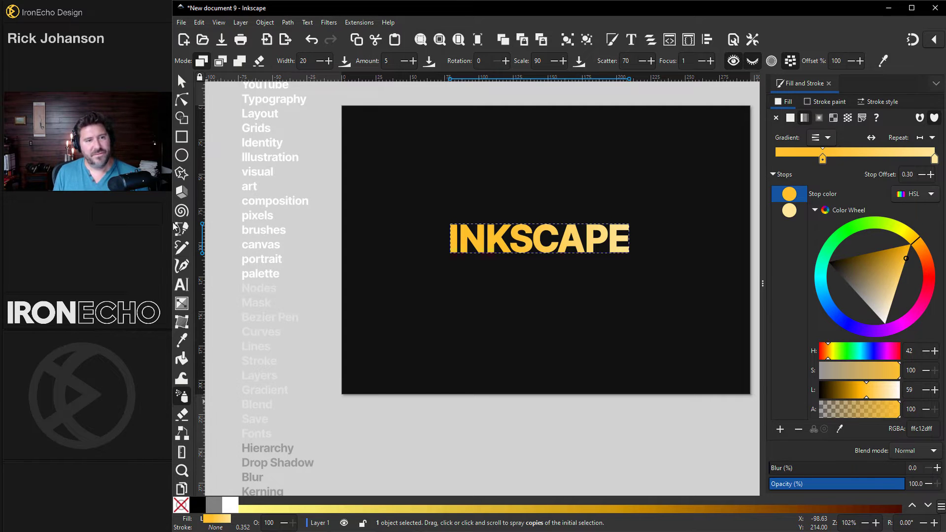
{"action": "left_click", "coordinate": [181, 156]}
{"action": "left_click_drag", "start_coordinate": [383, 423], "coordinate": [392, 432]}
{"action": "left_click", "coordinate": [881, 226]}
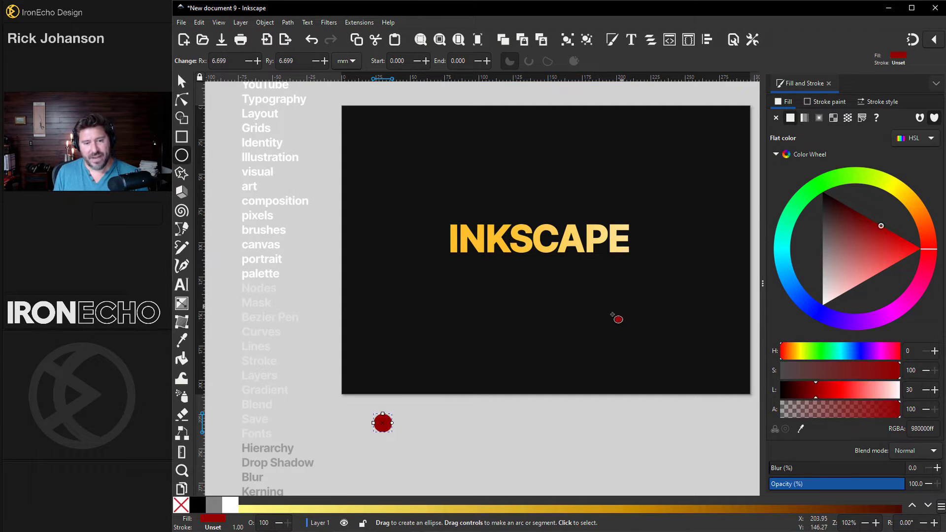
{"action": "key", "text": "a"}
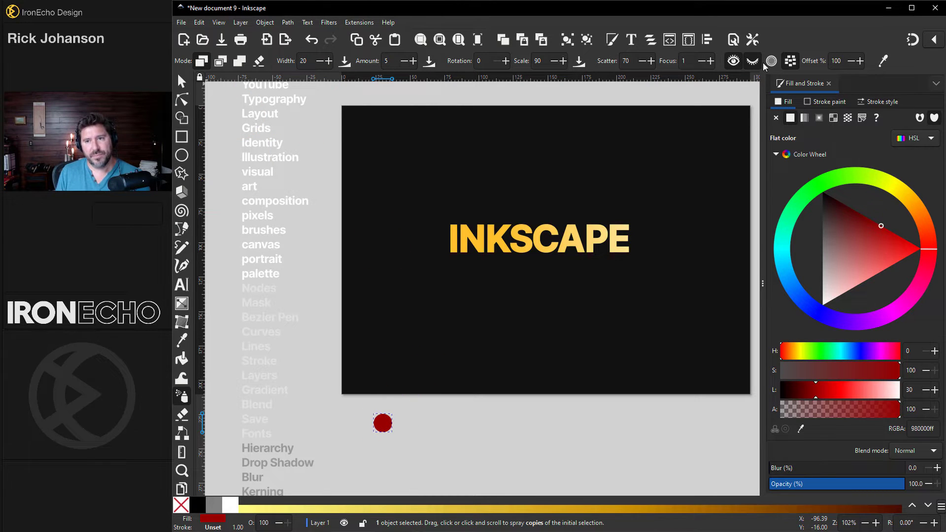
{"action": "mouse_move", "coordinate": [480, 439]}
{"action": "left_mouse_down"}
{"action": "mouse_move", "coordinate": [576, 416]}
{"action": "mouse_move", "coordinate": [446, 453]}
{"action": "mouse_move", "coordinate": [635, 436]}
{"action": "mouse_move", "coordinate": [566, 461]}
{"action": "left_mouse_up"}
{"action": "key", "text": "Escape"}
{"action": "key", "text": "ctrl+z"}
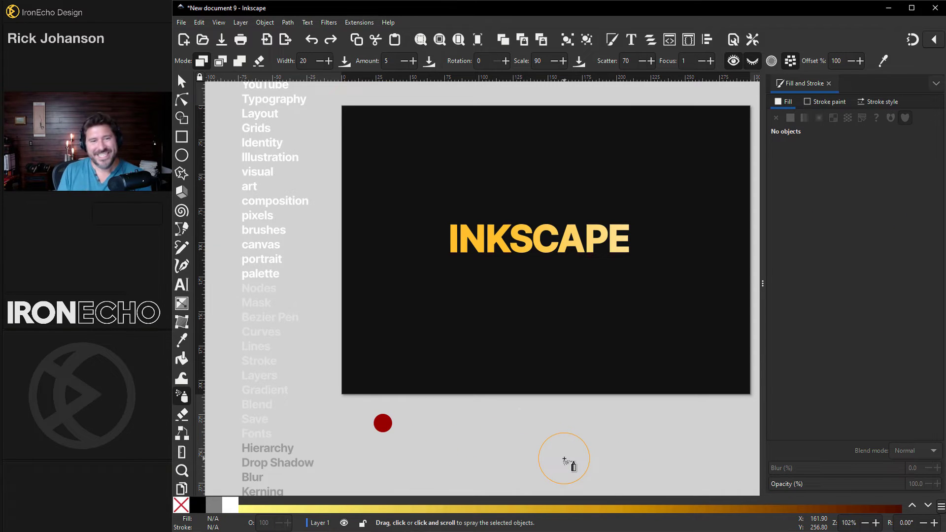
{"action": "key", "text": "s"}
{"action": "left_click", "coordinate": [383, 423]}
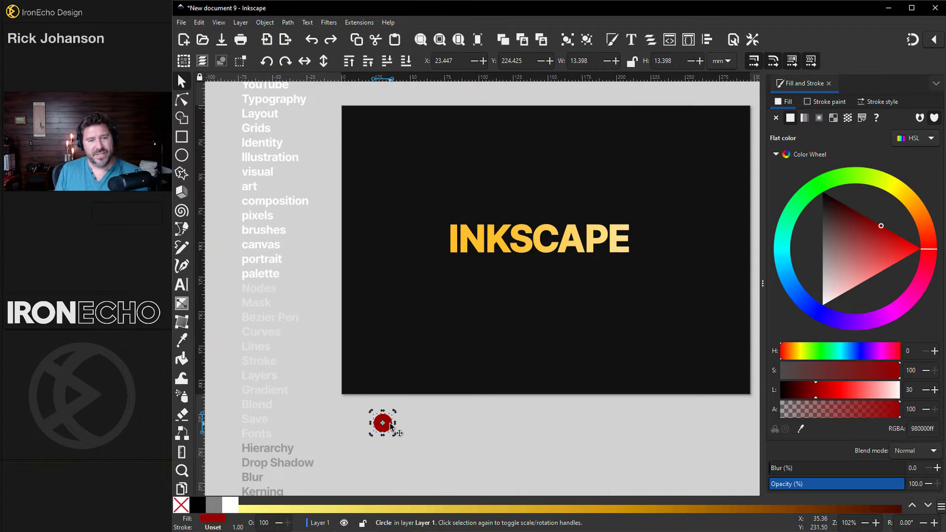
{"action": "key", "text": "Delete"}
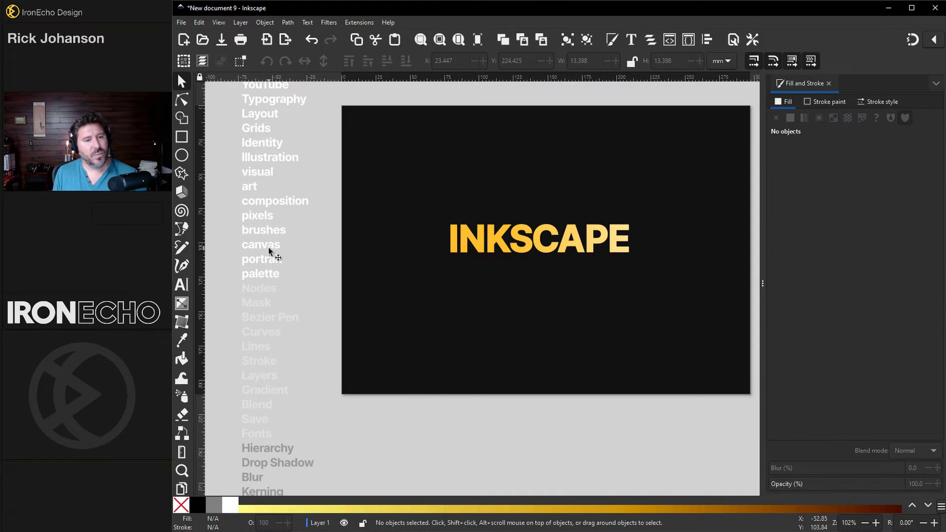
{"action": "left_click", "coordinate": [274, 223]}
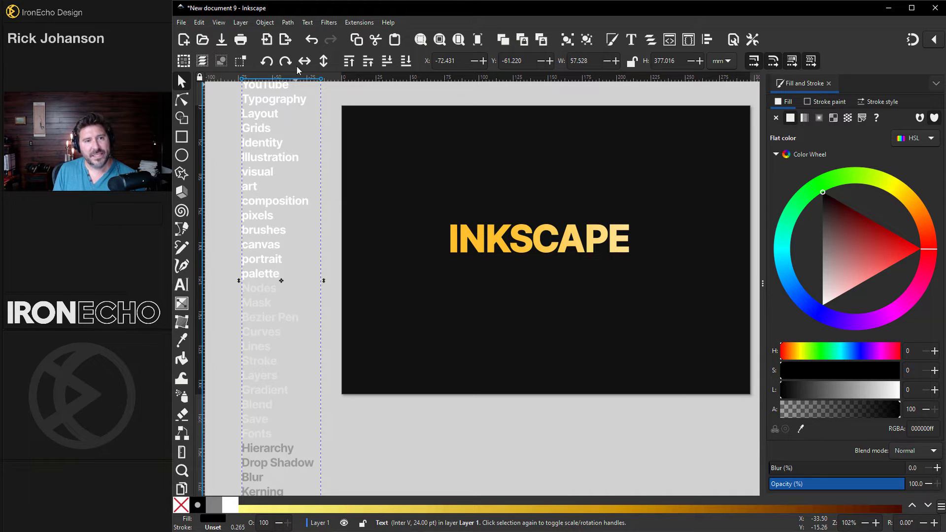
Convert the word list text into paths with Object to Path
{"action": "left_click", "coordinate": [288, 23]}
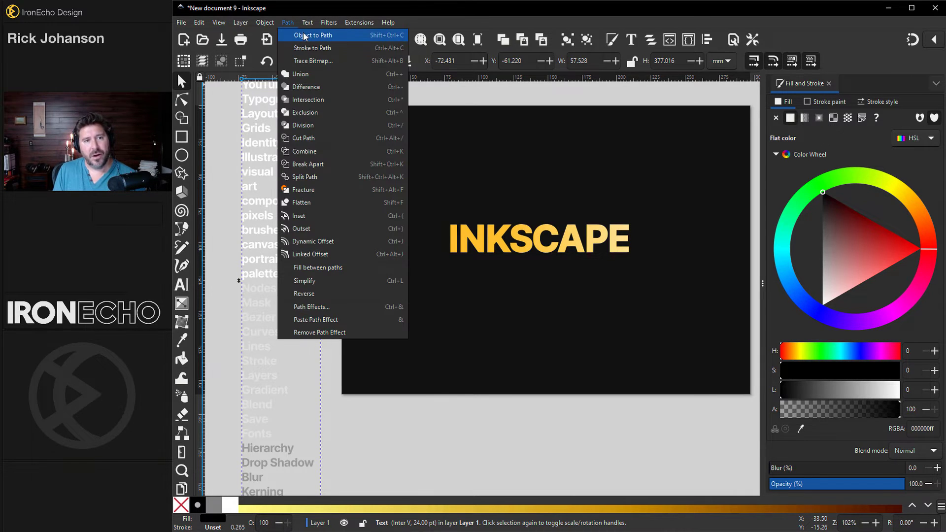
{"action": "left_click", "coordinate": [304, 36]}
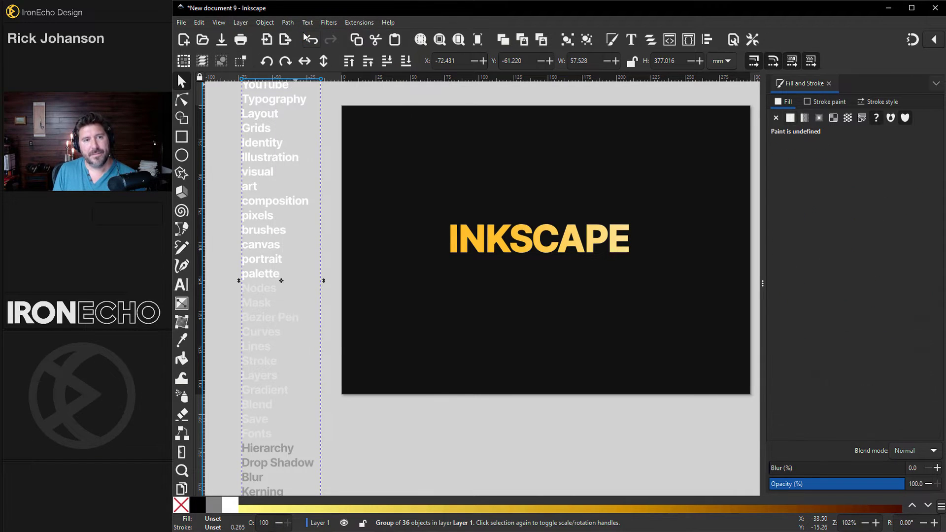
{"action": "double_click", "coordinate": [285, 161]}
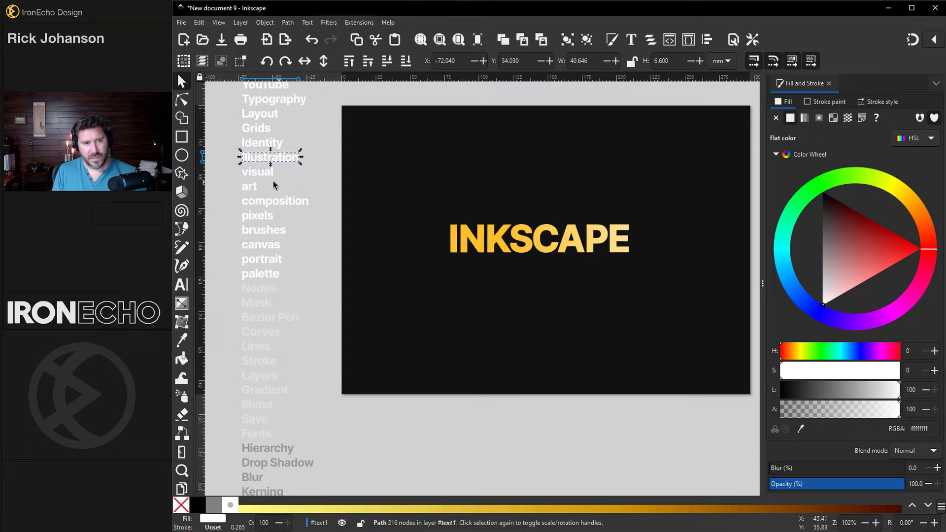
{"action": "left_click", "coordinate": [255, 187]}
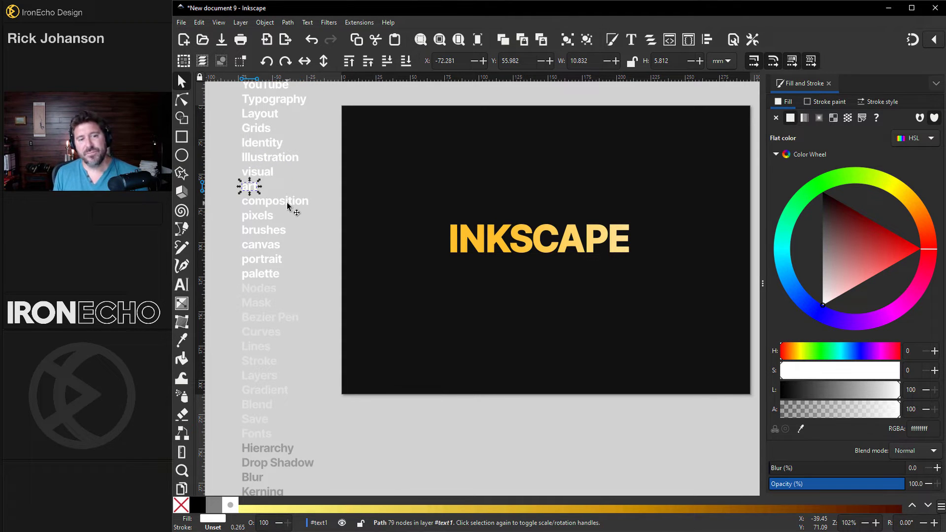
Rubber-band select all 36 word paths in the column
{"action": "scroll", "coordinate": [308, 227], "scroll_direction": "down", "scroll_amount": 2, "text": "ctrl"}
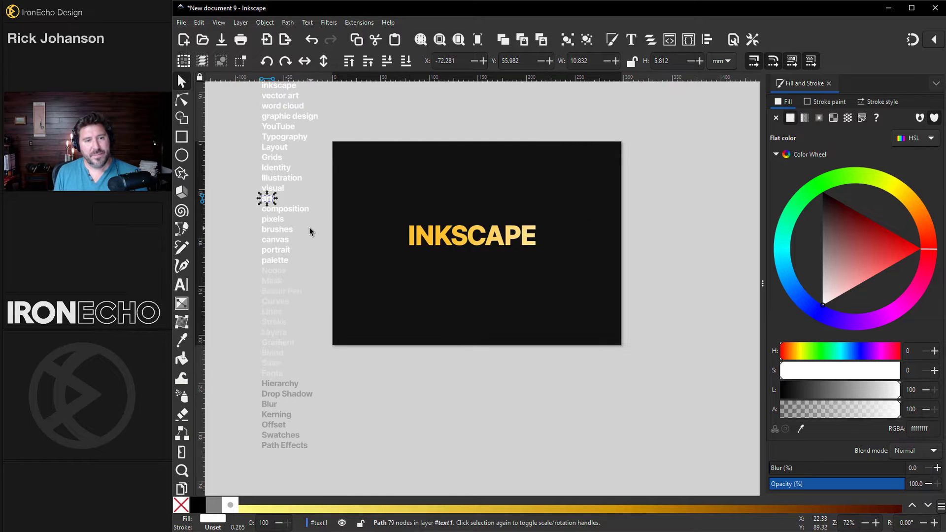
{"action": "left_click_drag", "start_coordinate": [259, 120], "coordinate": [325, 395]}
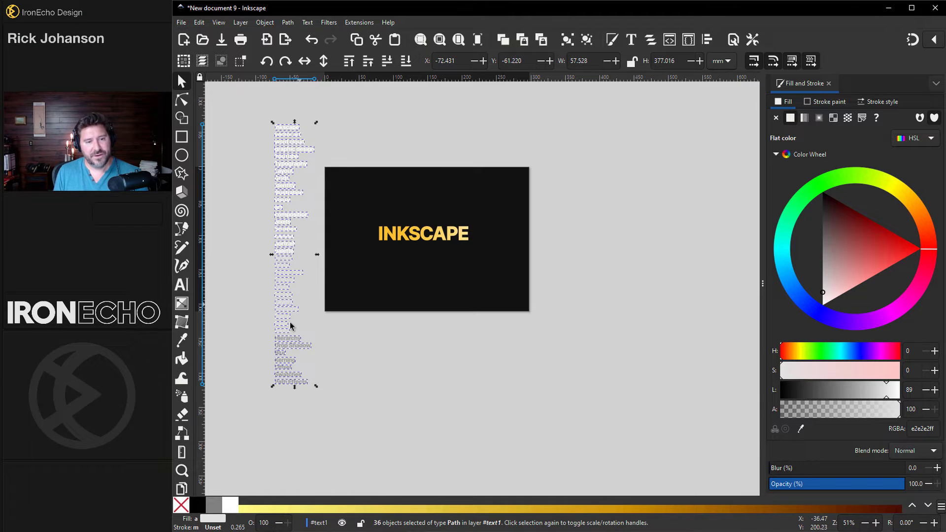
{"action": "scroll", "coordinate": [330, 303], "scroll_direction": "up", "scroll_amount": 2, "text": "ctrl"}
{"action": "scroll", "coordinate": [327, 309], "scroll_direction": "up", "scroll_amount": 3}
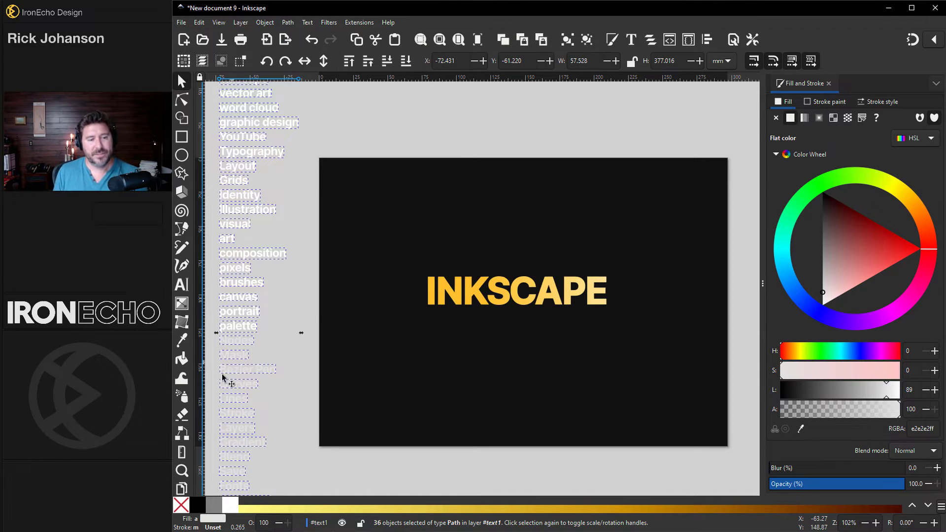
{"action": "left_click", "coordinate": [183, 397]}
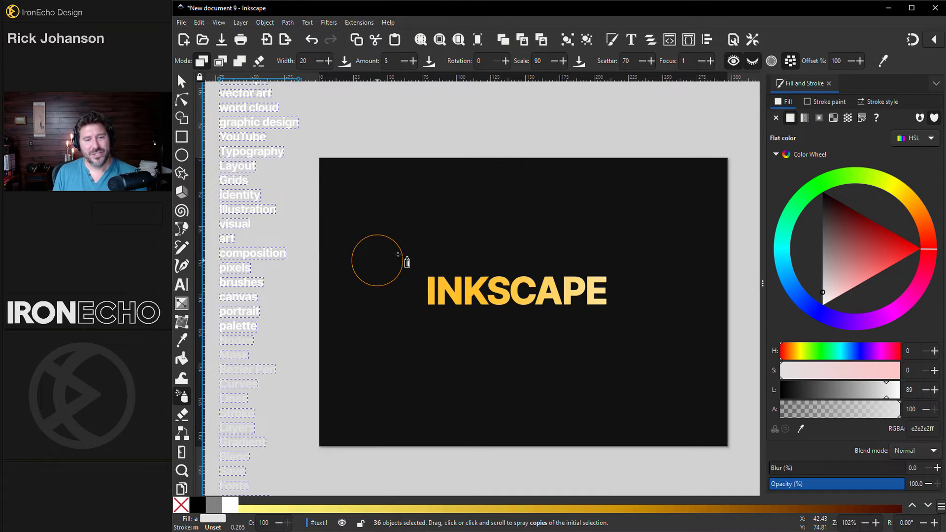
Spray word copies across the page, filling the upper, lower-left and lower-centre gaps
{"action": "mouse_move", "coordinate": [398, 255]}
{"action": "left_mouse_down"}
{"action": "mouse_move", "coordinate": [466, 238]}
{"action": "mouse_move", "coordinate": [486, 247]}
{"action": "mouse_move", "coordinate": [543, 245]}
{"action": "mouse_move", "coordinate": [565, 222]}
{"action": "mouse_move", "coordinate": [589, 240]}
{"action": "mouse_move", "coordinate": [624, 235]}
{"action": "mouse_move", "coordinate": [658, 269]}
{"action": "mouse_move", "coordinate": [603, 345]}
{"action": "mouse_move", "coordinate": [404, 332]}
{"action": "mouse_move", "coordinate": [356, 263]}
{"action": "mouse_move", "coordinate": [366, 210]}
{"action": "left_mouse_up"}
{"action": "key", "text": "Escape"}
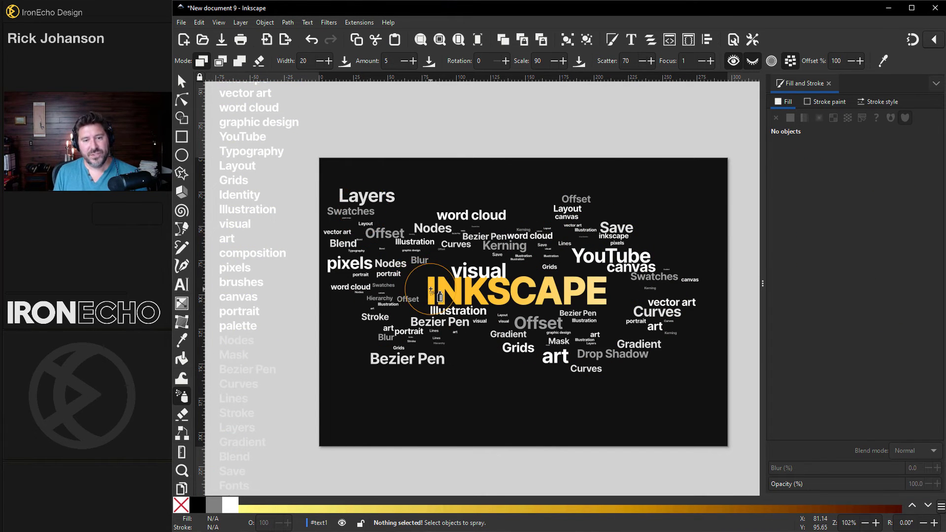
{"action": "scroll", "coordinate": [423, 289], "scroll_direction": "up", "scroll_amount": 3}
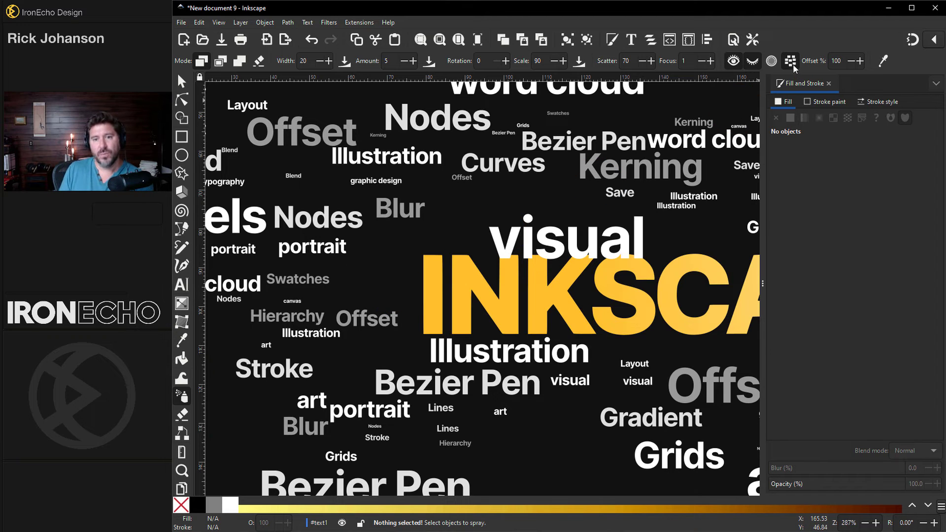
{"action": "mouse_move", "coordinate": [371, 284]}
{"action": "left_mouse_down"}
{"action": "mouse_move", "coordinate": [376, 279]}
{"action": "mouse_move", "coordinate": [340, 277]}
{"action": "left_mouse_up"}
{"action": "left_click", "coordinate": [450, 231]}
{"action": "mouse_move", "coordinate": [450, 231]}
{"action": "left_mouse_down"}
{"action": "mouse_move", "coordinate": [461, 211]}
{"action": "mouse_move", "coordinate": [542, 197]}
{"action": "mouse_move", "coordinate": [709, 232]}
{"action": "mouse_move", "coordinate": [717, 207]}
{"action": "left_mouse_up"}
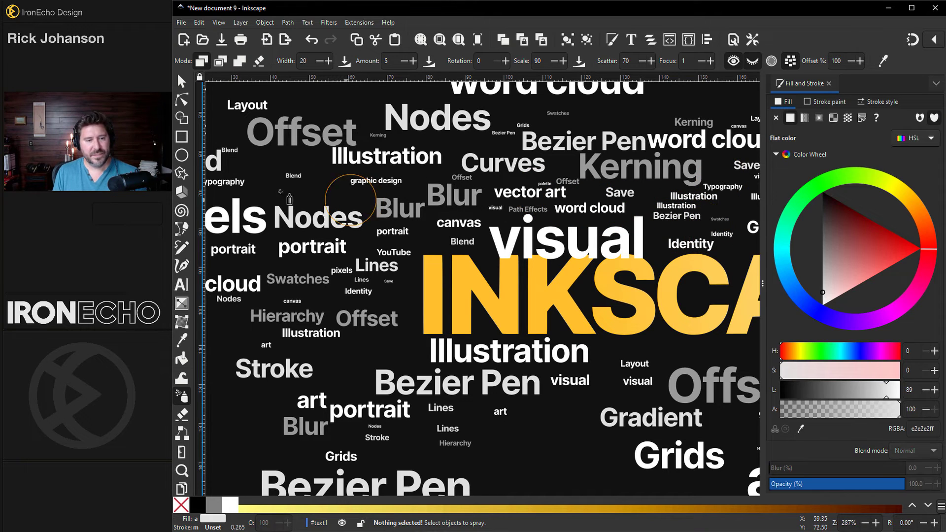
{"action": "left_click_drag", "start_coordinate": [291, 180], "coordinate": [332, 109]}
{"action": "mouse_move", "coordinate": [373, 358]}
{"action": "left_mouse_down"}
{"action": "mouse_move", "coordinate": [276, 377]}
{"action": "mouse_move", "coordinate": [286, 375]}
{"action": "left_mouse_up"}
{"action": "mouse_move", "coordinate": [498, 434]}
{"action": "left_mouse_down"}
{"action": "mouse_move", "coordinate": [560, 410]}
{"action": "mouse_move", "coordinate": [491, 448]}
{"action": "mouse_move", "coordinate": [616, 474]}
{"action": "left_mouse_up"}
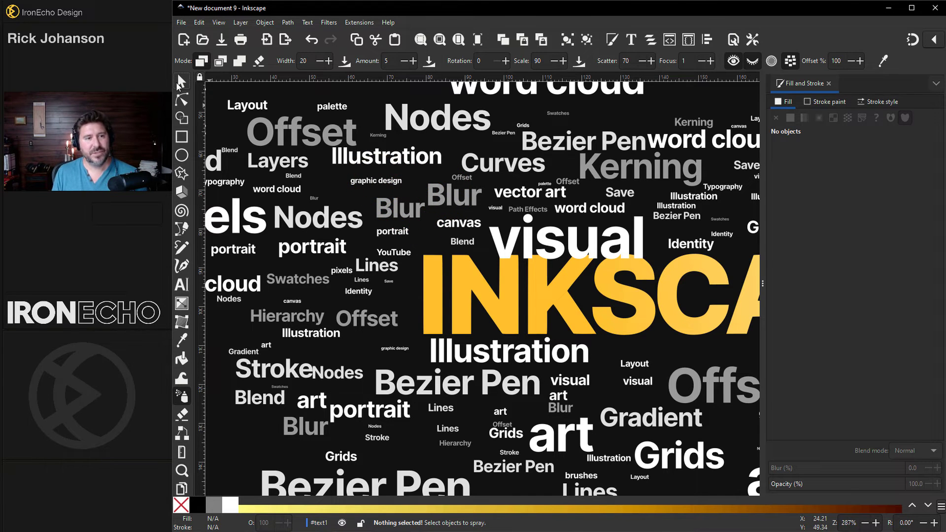
Delete the stray gray Blur word and nudge the visual word up and right
{"action": "left_click", "coordinate": [180, 84]}
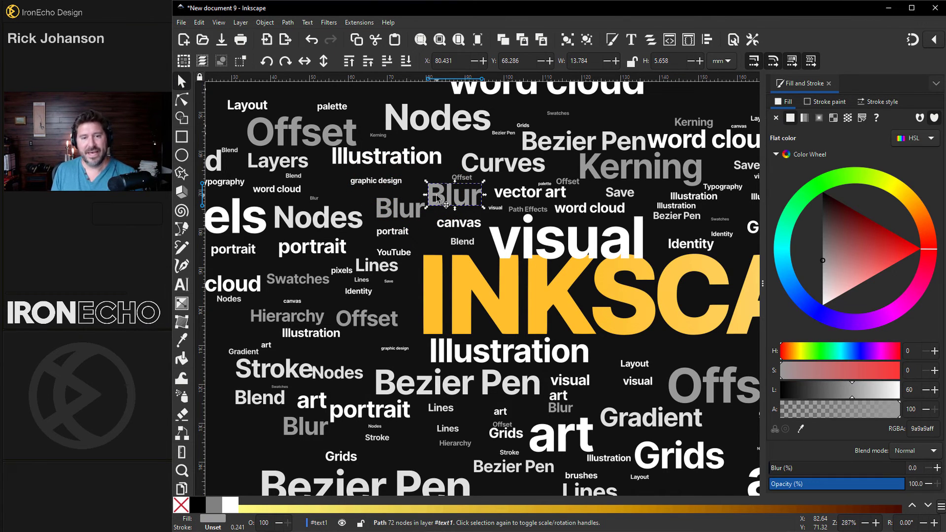
{"action": "left_click", "coordinate": [436, 194]}
{"action": "key", "text": "Delete"}
{"action": "scroll", "coordinate": [526, 244], "scroll_direction": "right", "scroll_amount": 1}
{"action": "scroll", "coordinate": [526, 244], "scroll_direction": "down", "scroll_amount": 1}
{"action": "left_click_drag", "start_coordinate": [534, 245], "coordinate": [611, 227]}
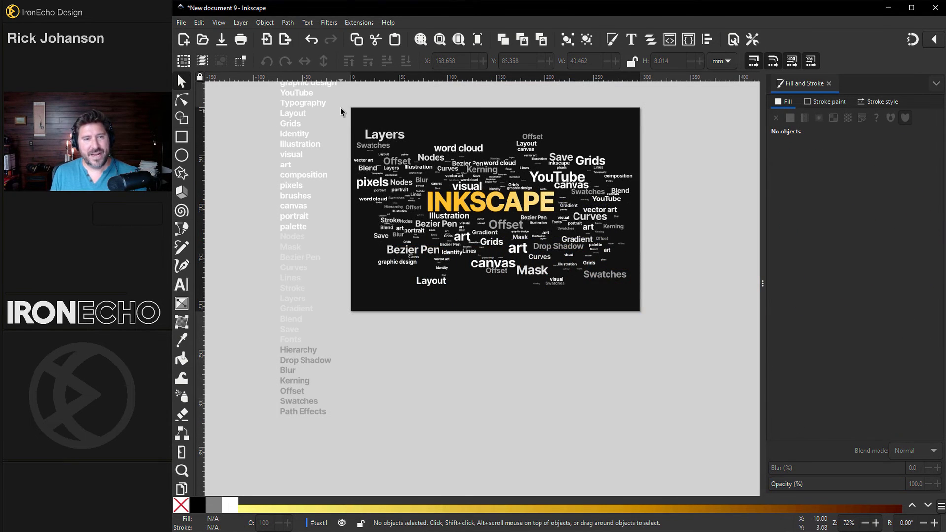
Select all page contents, INKSCAPE included, and skew them about -5 degrees into an upward slant
{"action": "left_click", "coordinate": [440, 205]}
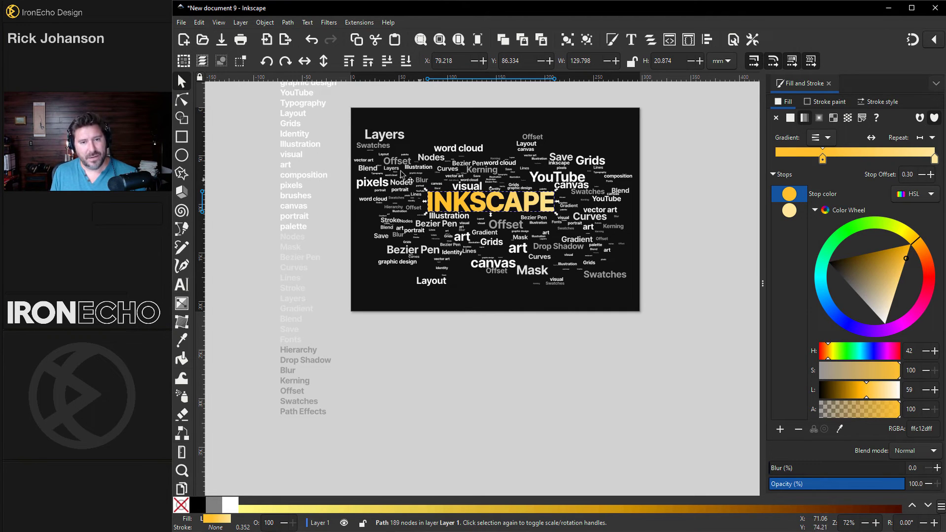
{"action": "left_click_drag", "start_coordinate": [341, 108], "coordinate": [652, 311]}
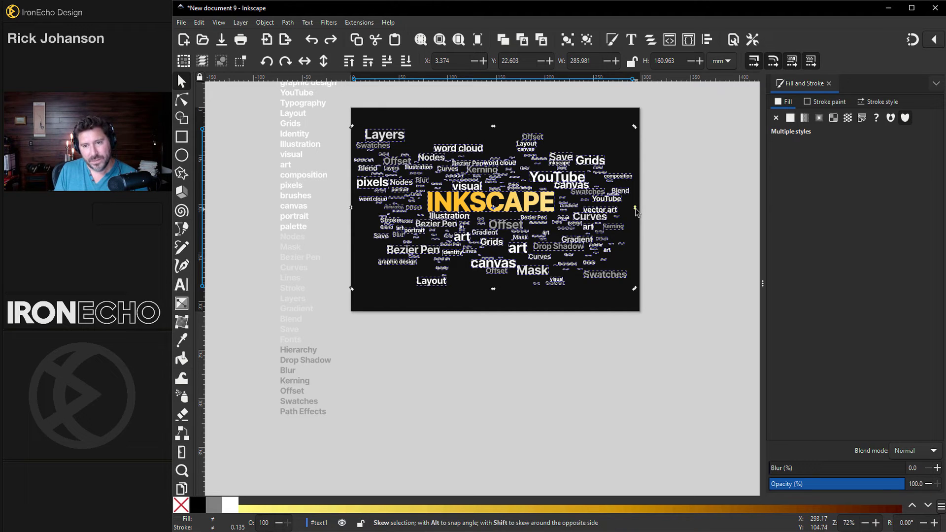
{"action": "left_click_drag", "start_coordinate": [636, 209], "coordinate": [636, 200]}
{"action": "left_click", "coordinate": [684, 222]}
{"action": "key", "text": "plus"}
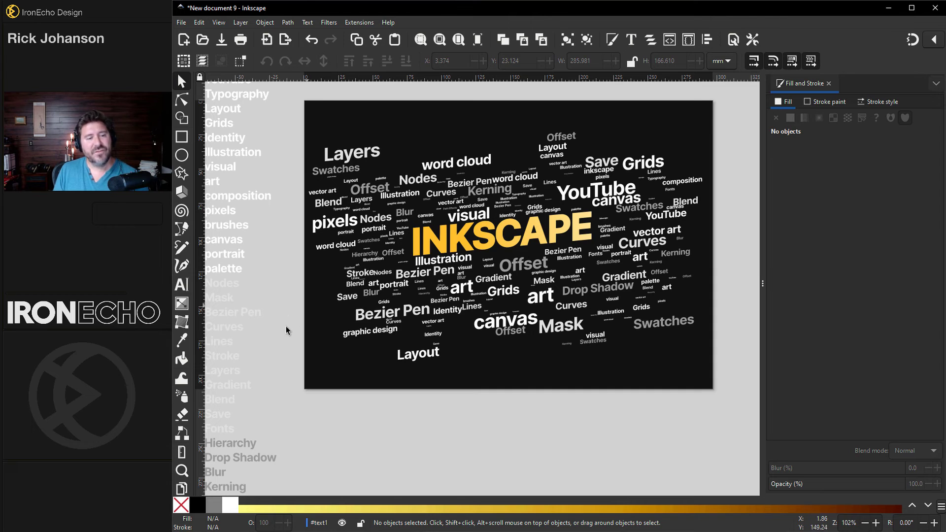
Set the Tweak tool to Blur mode and try it on the page
{"action": "left_click", "coordinate": [186, 381]}
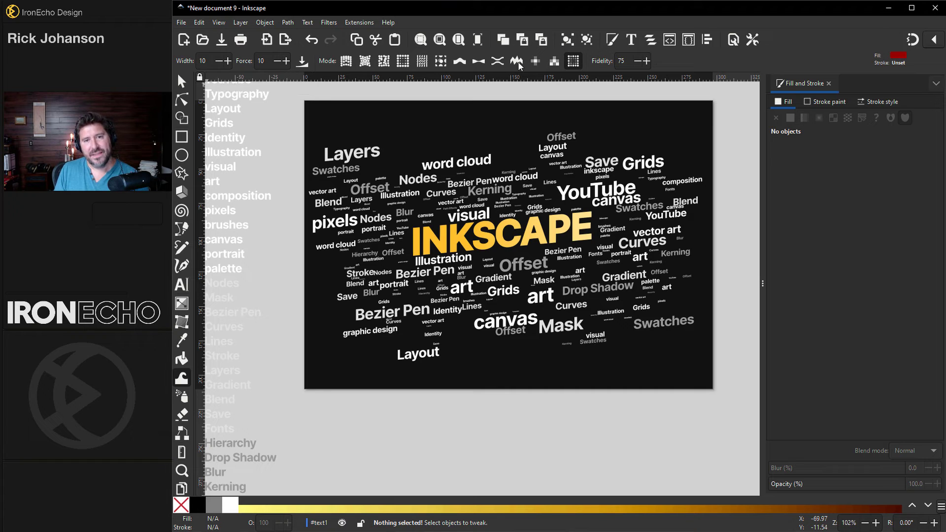
{"action": "left_click", "coordinate": [575, 62]}
{"action": "left_click", "coordinate": [630, 127]}
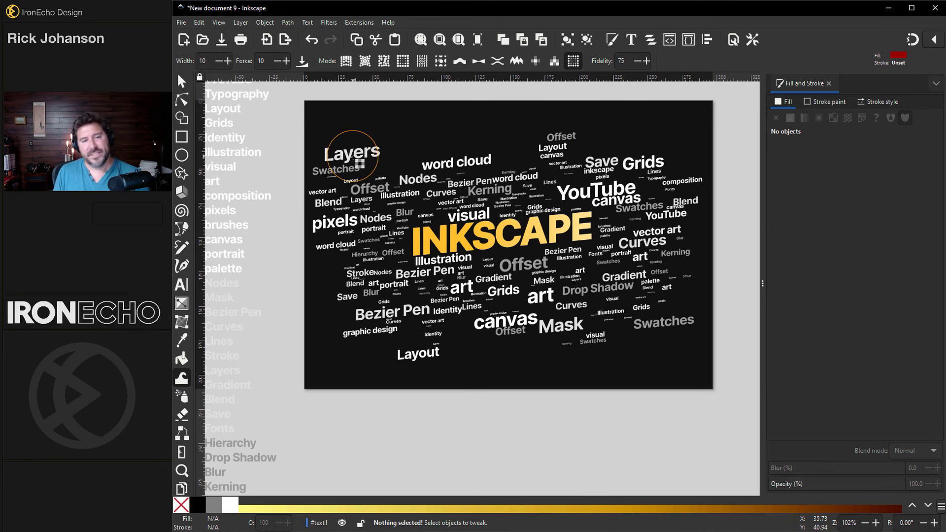
Select all words except the INKSCAPE title and brush blur over those around Nodes
{"action": "left_click", "coordinate": [181, 84]}
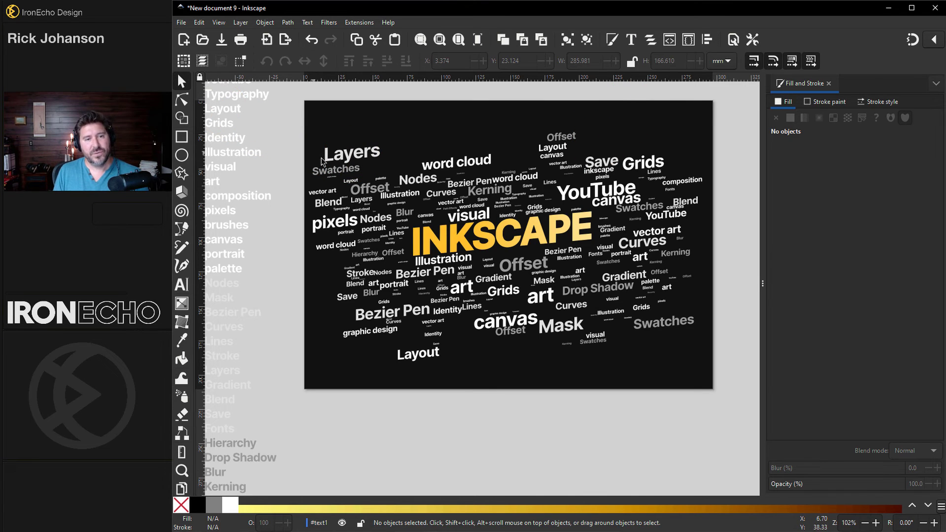
{"action": "left_click", "coordinate": [346, 160]}
{"action": "mouse_move", "coordinate": [305, 113]}
{"action": "left_mouse_down"}
{"action": "mouse_move", "coordinate": [357, 136]}
{"action": "mouse_move", "coordinate": [734, 392]}
{"action": "left_mouse_up"}
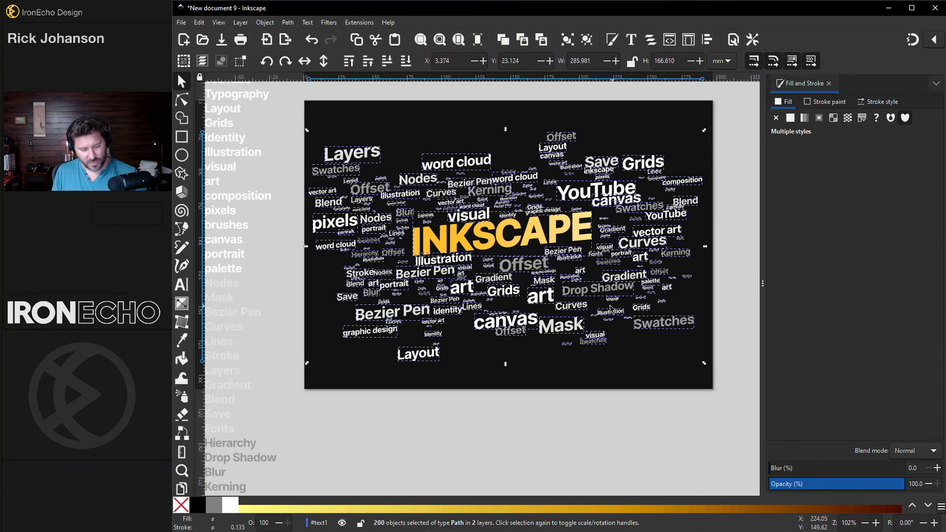
{"action": "key", "text": "shift"}
{"action": "left_click", "coordinate": [508, 244], "text": "shift"}
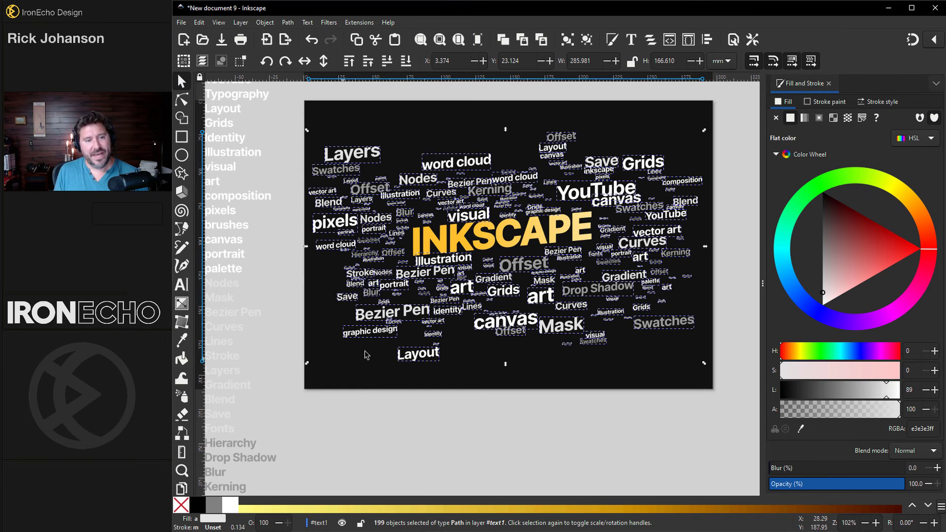
{"action": "left_click", "coordinate": [182, 382]}
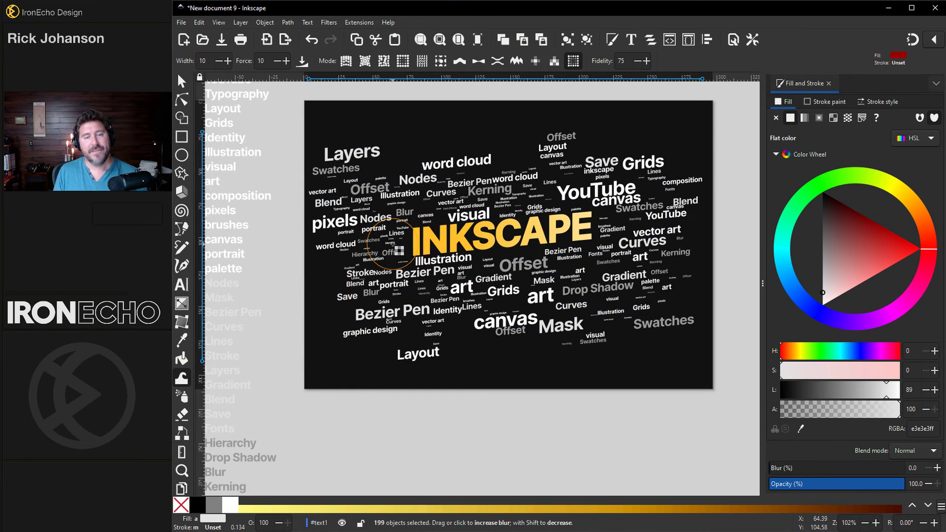
{"action": "mouse_move", "coordinate": [343, 198]}
{"action": "left_mouse_down"}
{"action": "mouse_move", "coordinate": [411, 179]}
{"action": "mouse_move", "coordinate": [420, 296]}
{"action": "mouse_move", "coordinate": [575, 276]}
{"action": "mouse_move", "coordinate": [563, 151]}
{"action": "left_mouse_up"}
{"action": "key", "text": "plus"}
{"action": "key", "text": "plus"}
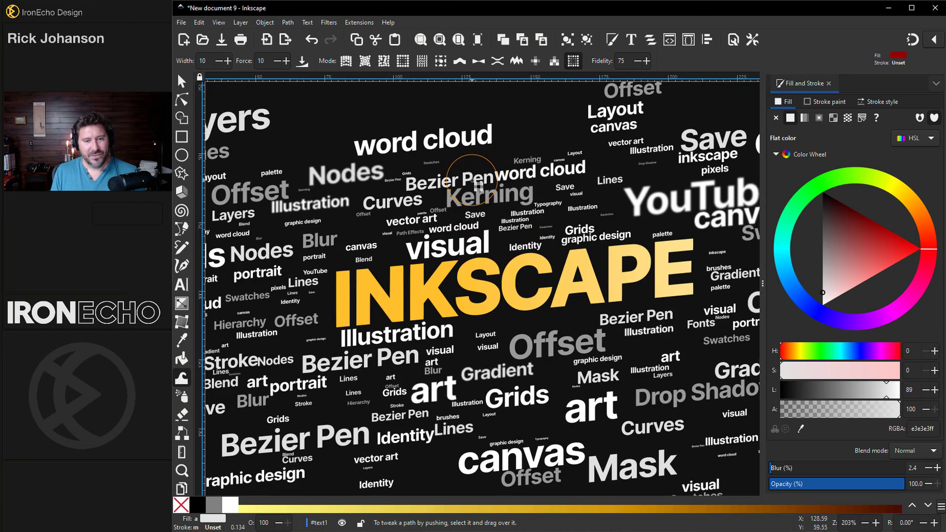
Zoom out to show the whole word-cloud page and clear the selection
{"action": "key", "text": "minus"}
{"action": "key", "text": "s"}
{"action": "key", "text": "Escape"}
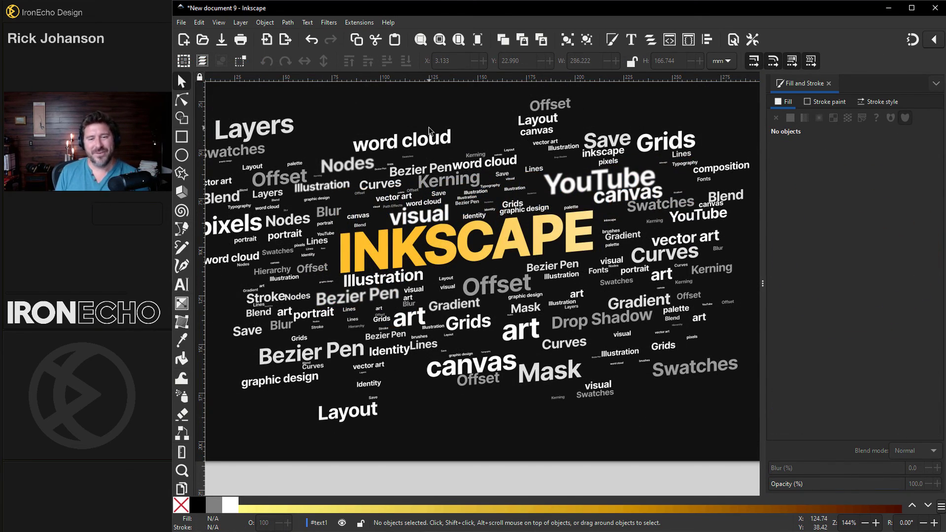
Glance at the Inkscape Illustrated ad image, then bring up the Draft Manuscript sept 20.svg window
{"action": "key", "text": "alt+Tab"}
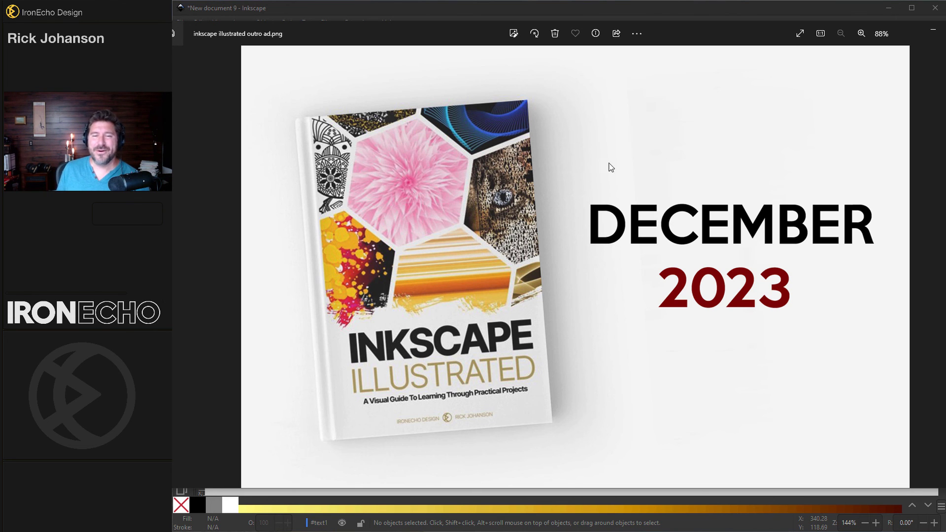
{"action": "key", "text": "alt+Tab"}
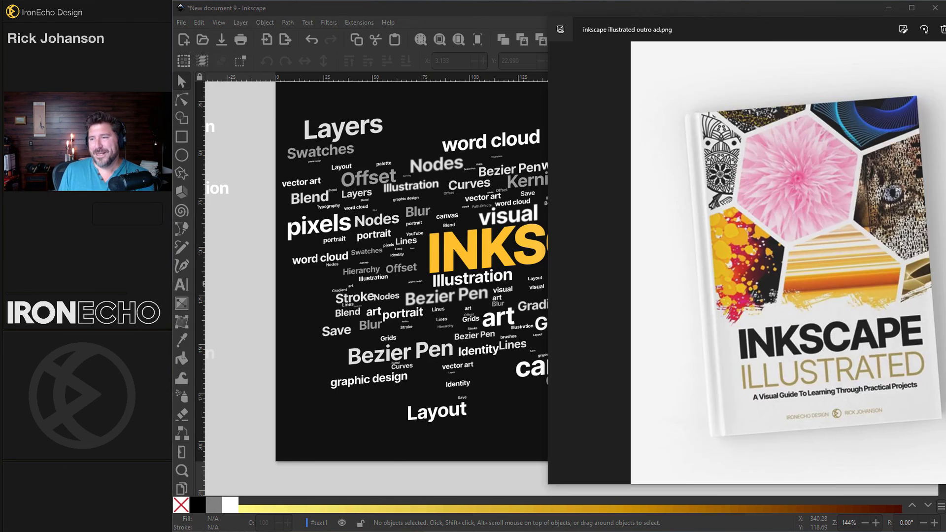
{"action": "key", "text": "alt+Tab"}
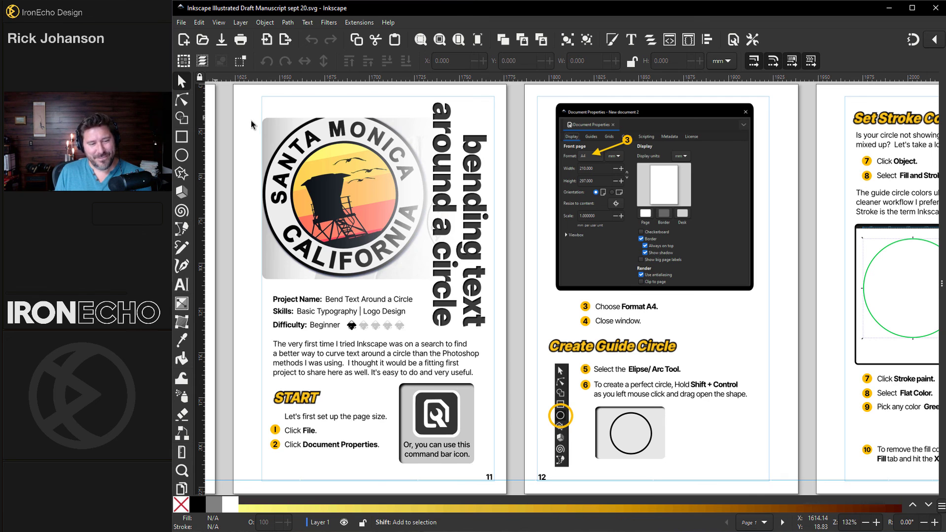
Scroll the manuscript to page 13, then return to New document 9
{"action": "scroll", "coordinate": [253, 127], "scroll_direction": "right", "scroll_amount": 8}
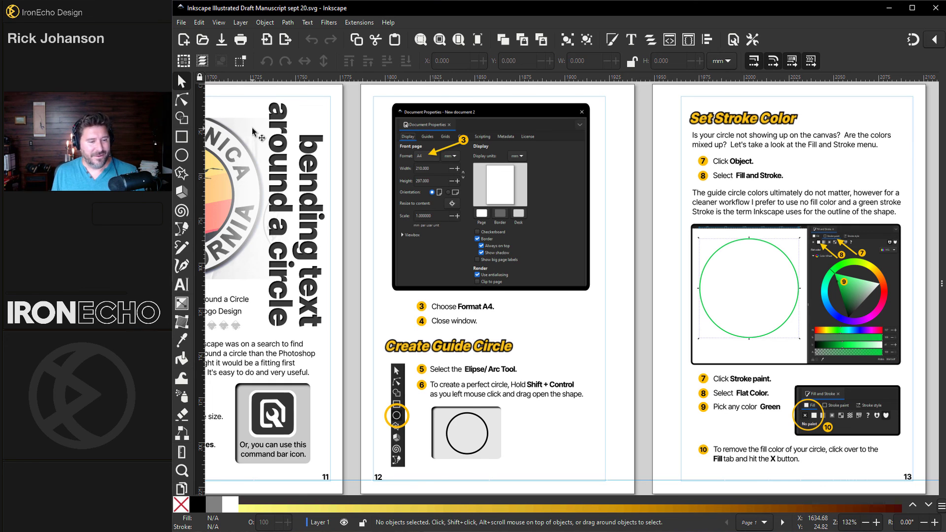
{"action": "left_click", "coordinate": [176, 469]}
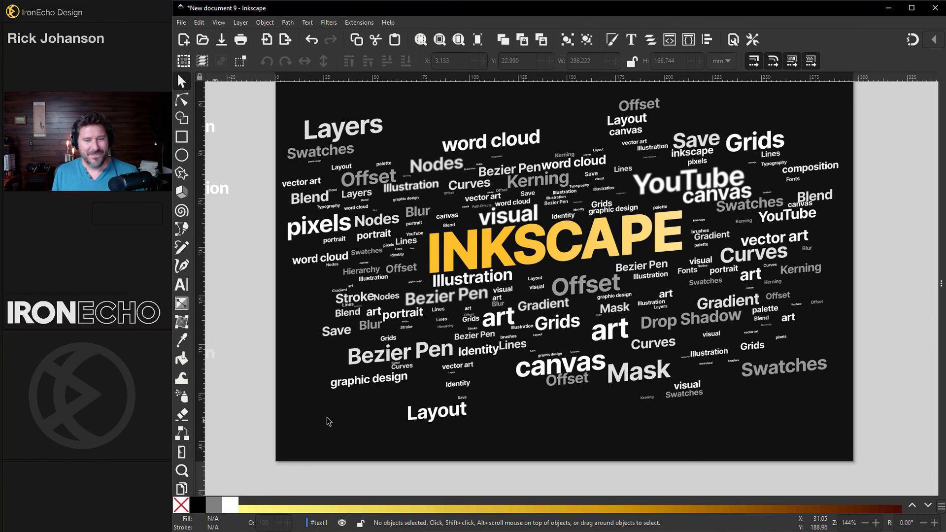